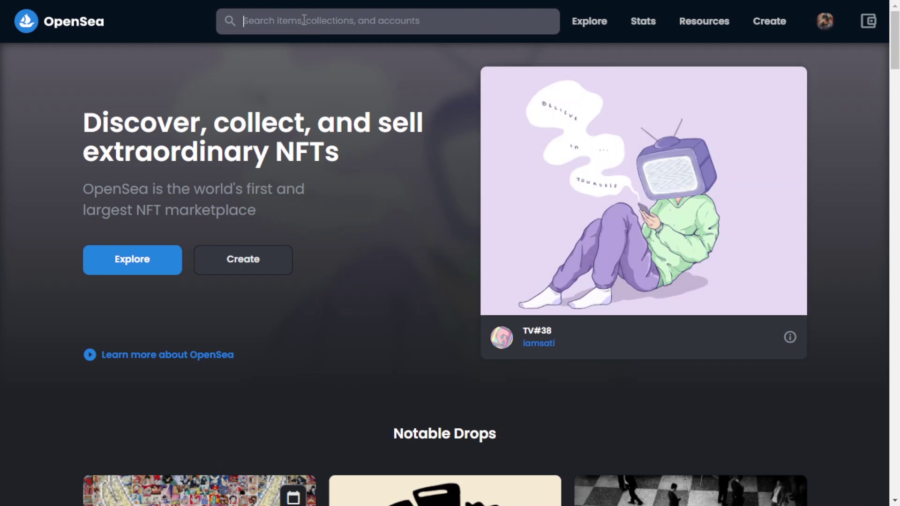
Step: Search OpenSea for 'somnium first travel' and open its reserved listing priced at 0,001 ETH
type("so")
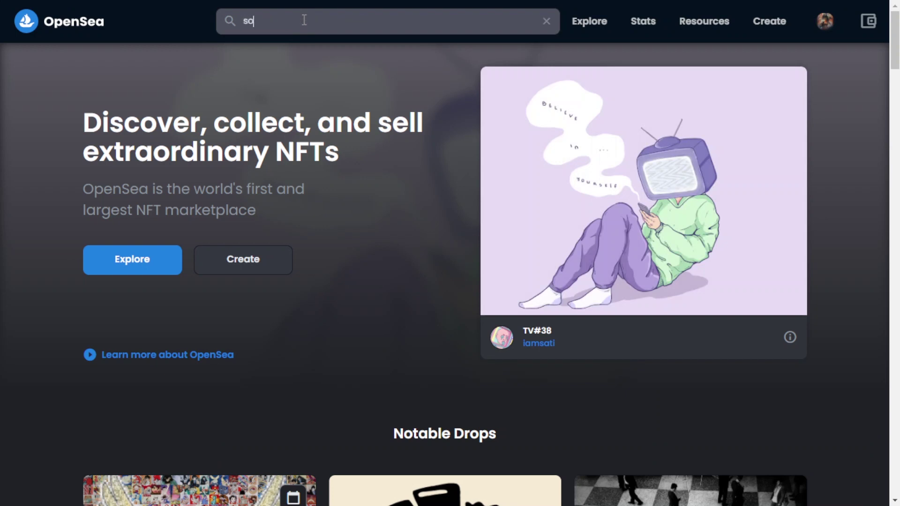
type("mnium first travel")
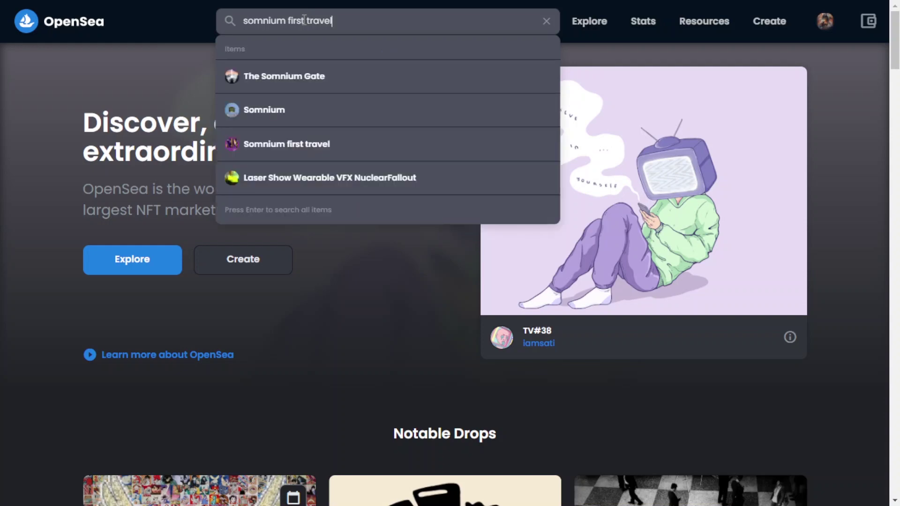
key("Return")
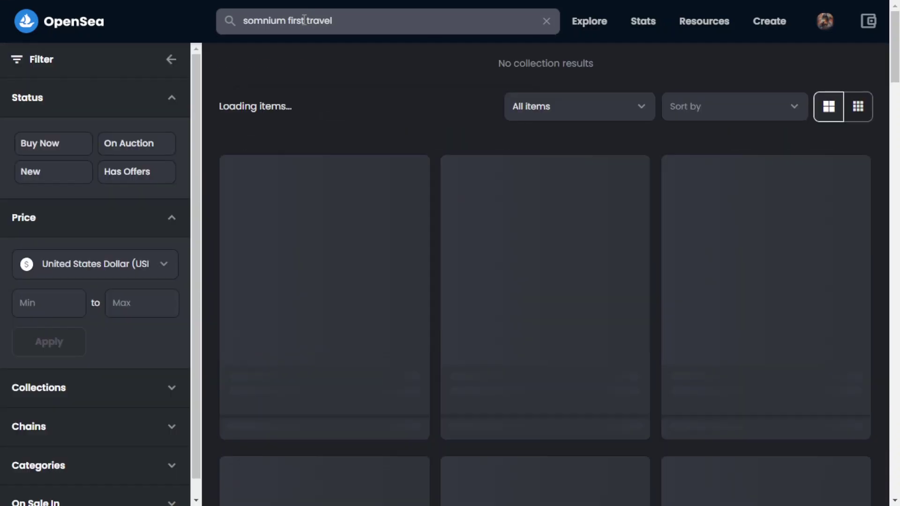
left_click(743, 252)
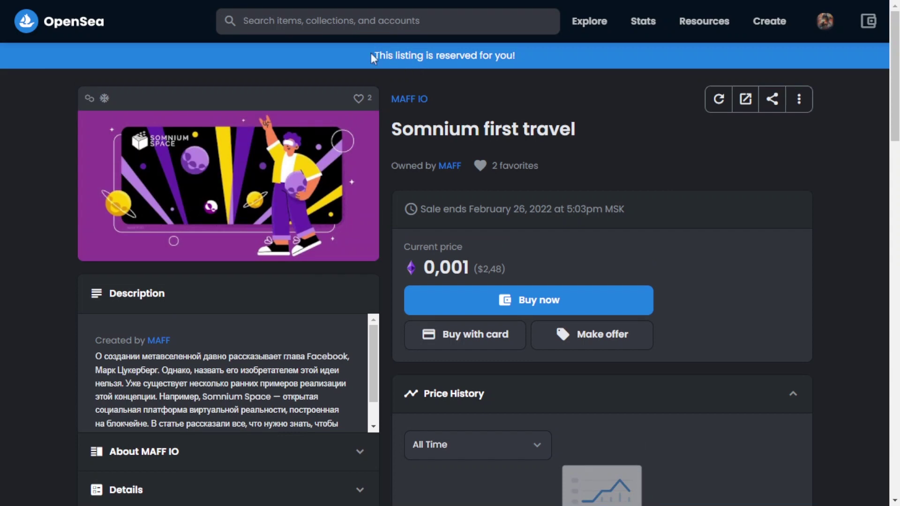
left_click_drag(371, 55, 517, 55)
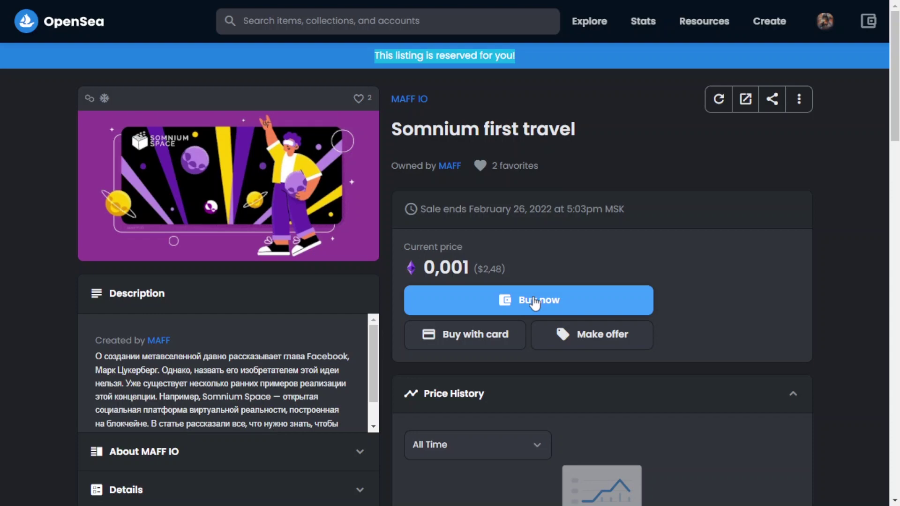
Step: Attempt Buy now and Convert the 0.001 ETH deposit to Polygon, then close the failed checkout
left_click(534, 302)
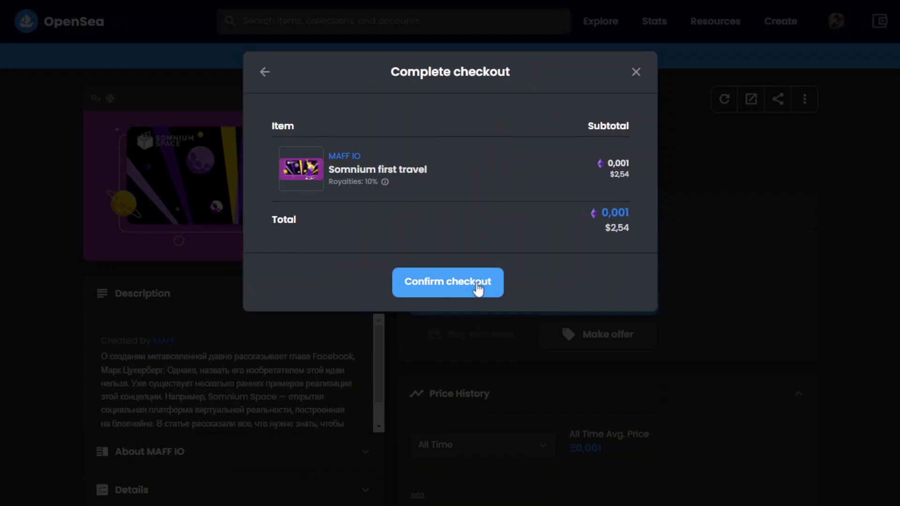
left_click(477, 287)
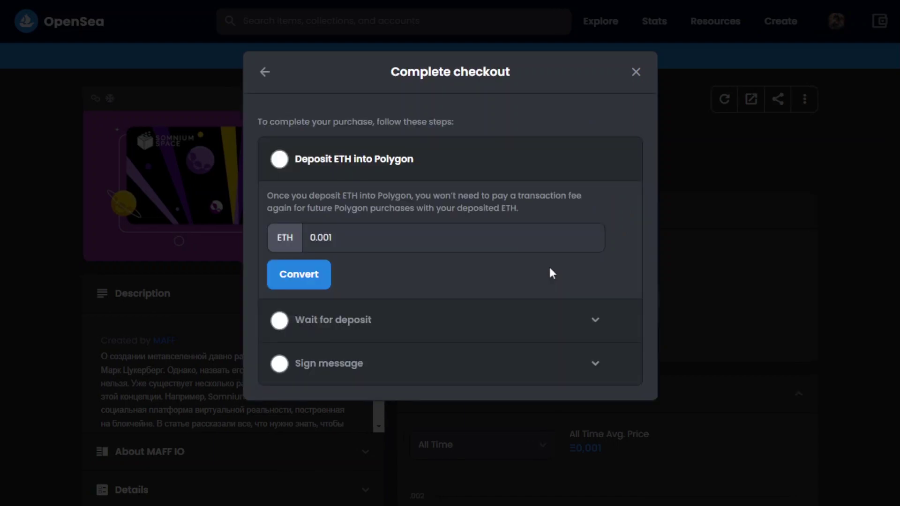
left_click(312, 276)
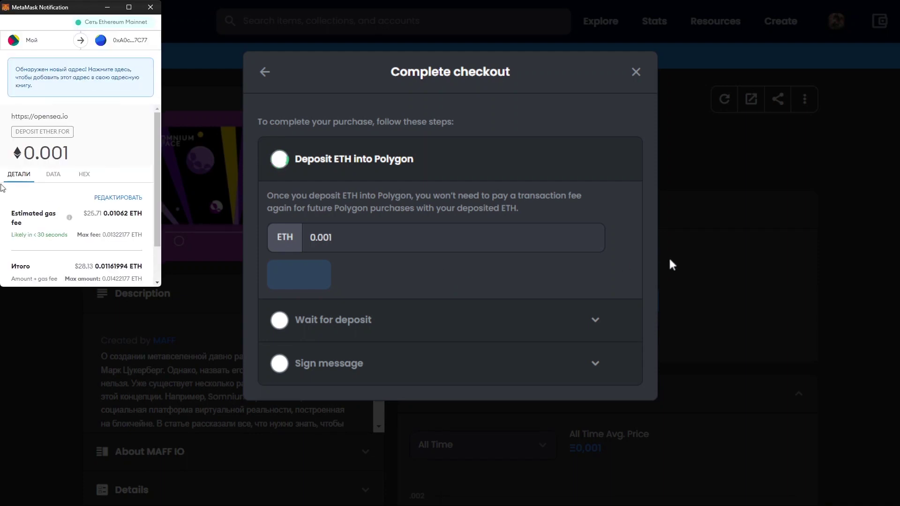
scroll(47, 195, "down", 1)
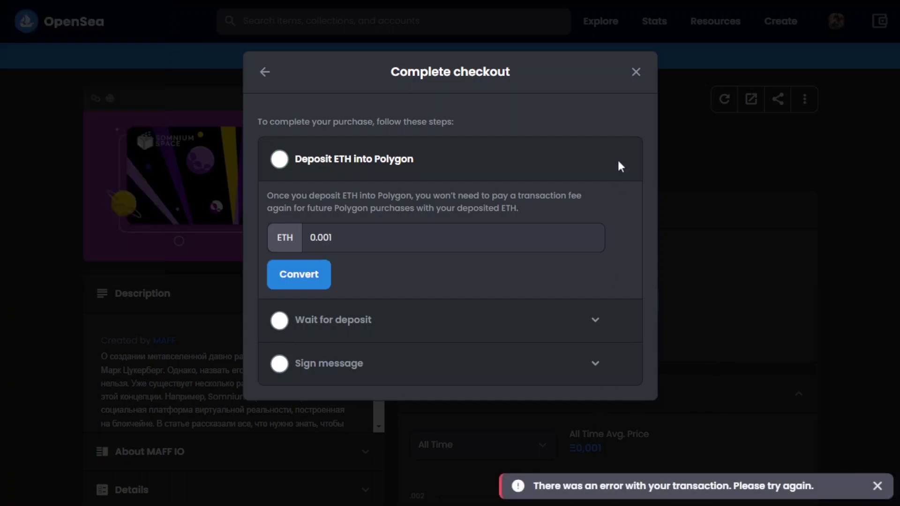
left_click(636, 73)
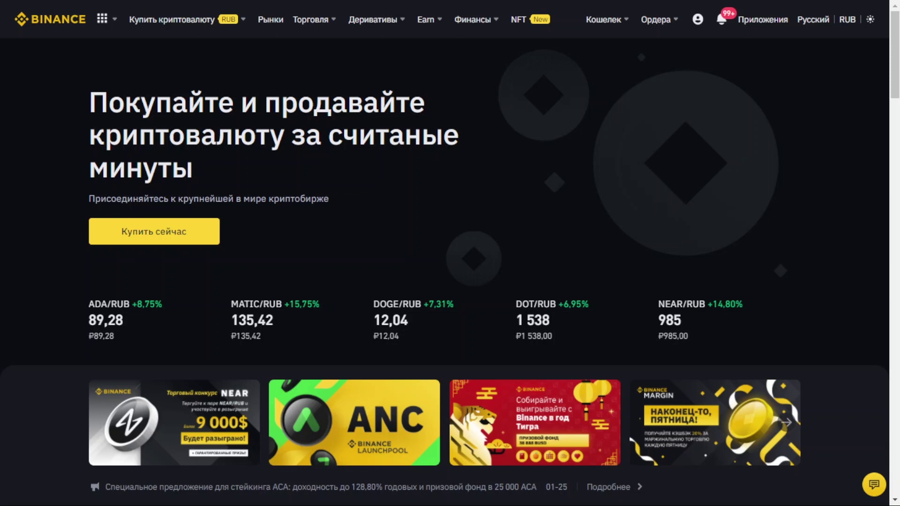
Step: Start a card crypto purchase on Binance buying MATIC for 1400 RUB
mouse_move(174, 30)
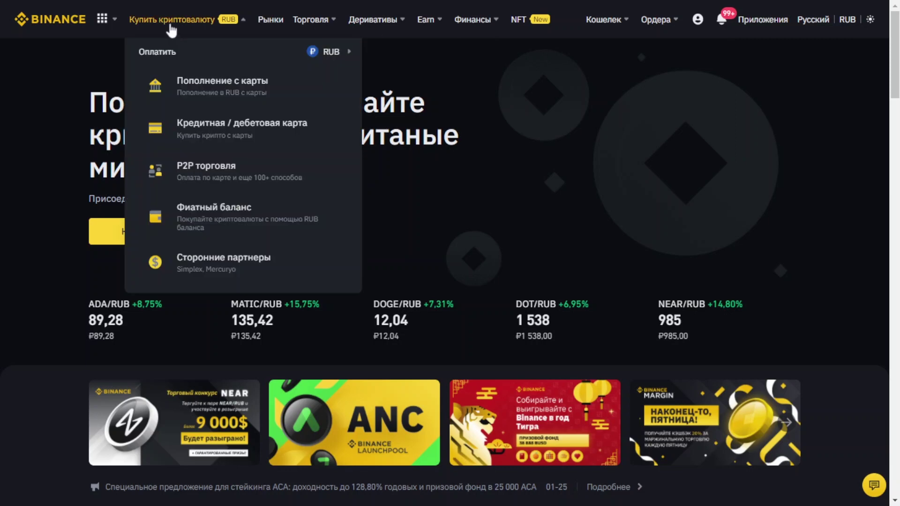
left_click(305, 137)
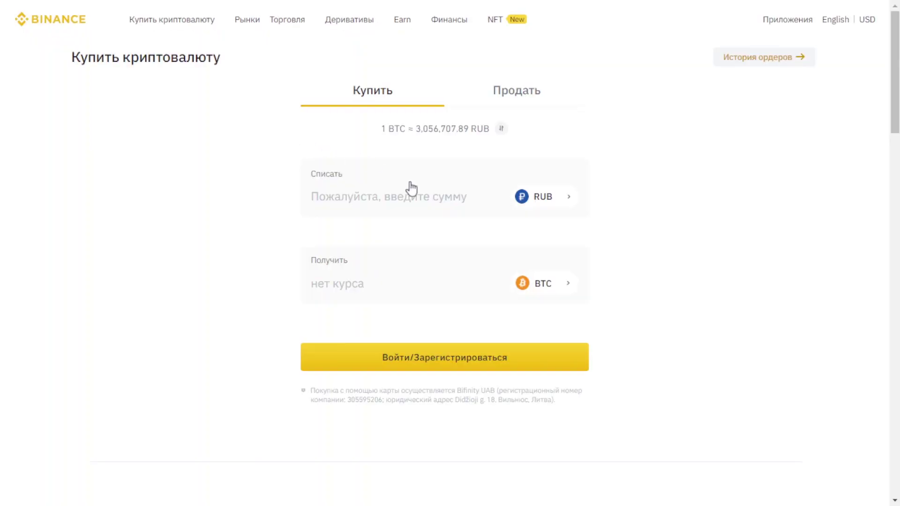
left_click(569, 289)
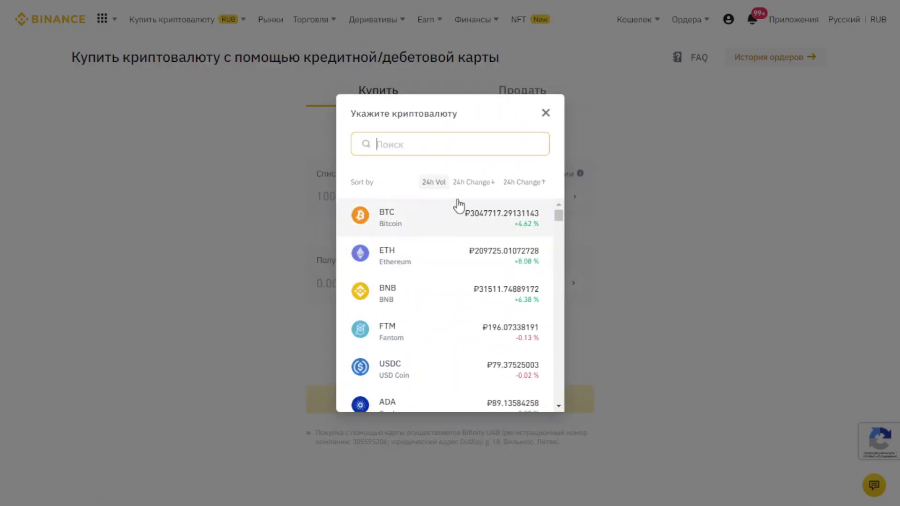
type("MATIC")
left_click(474, 223)
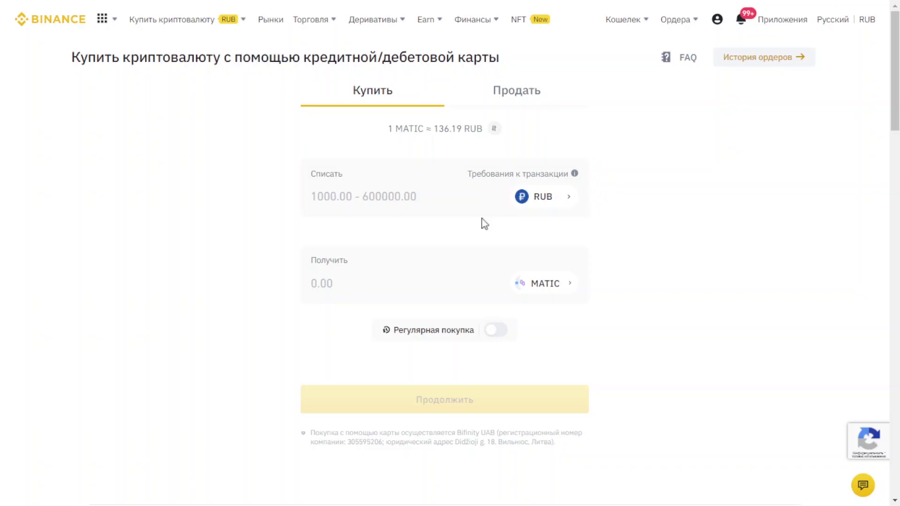
left_click(383, 196)
type("1400")
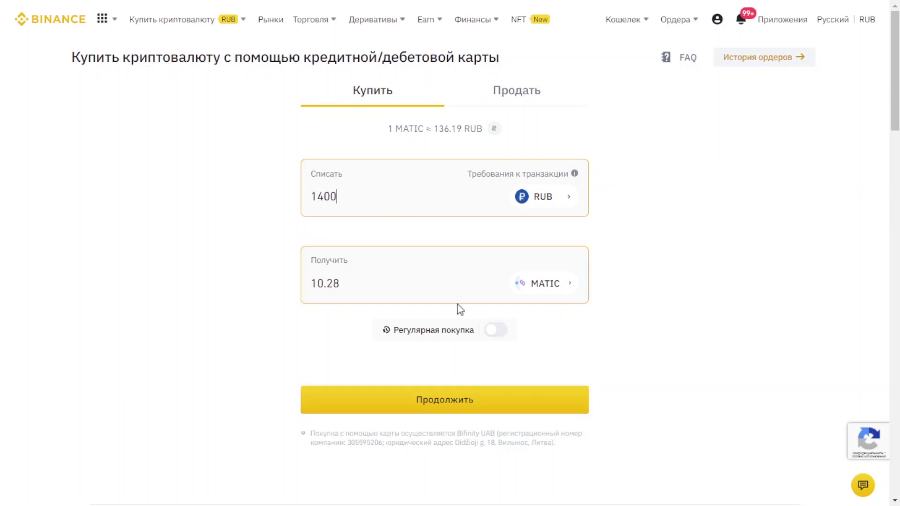
Step: Continue through payment and confirm the 9.97 MATIC order, entering the SMS verification code
left_click(530, 398)
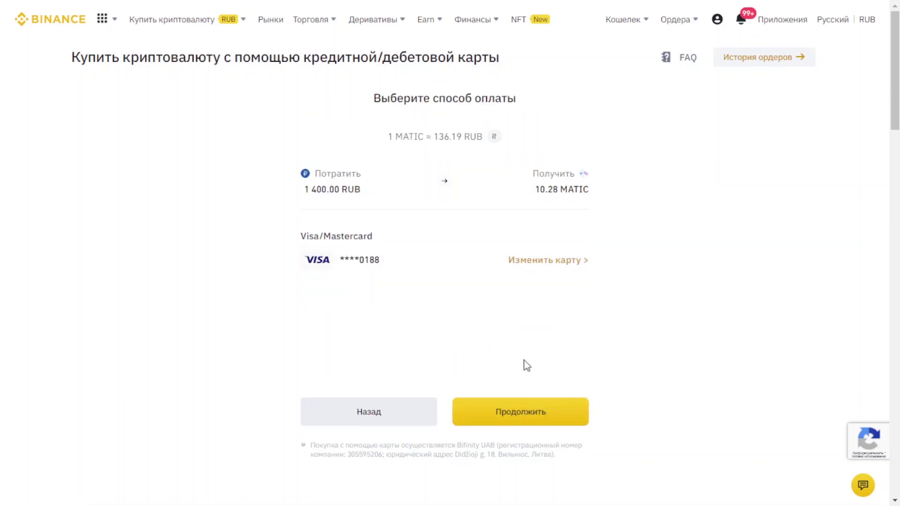
left_click(568, 417)
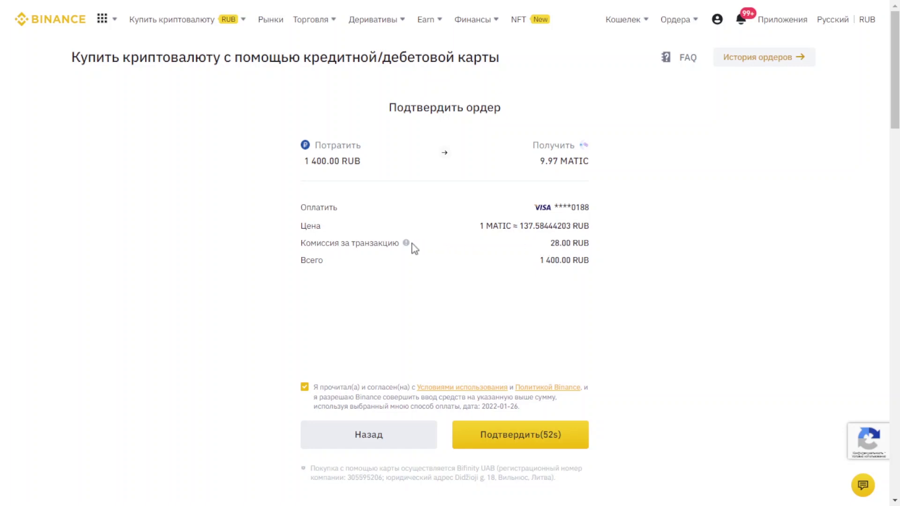
mouse_move(406, 244)
left_click(547, 440)
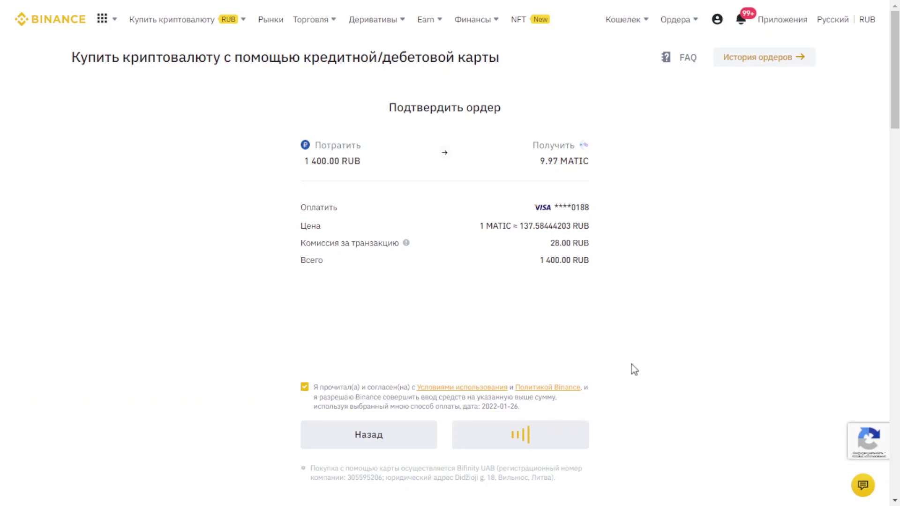
type("123")
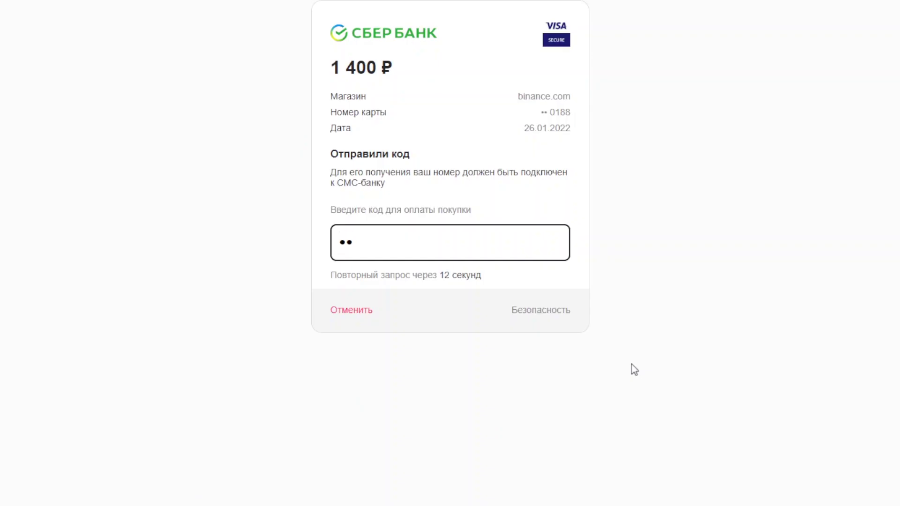
type("456")
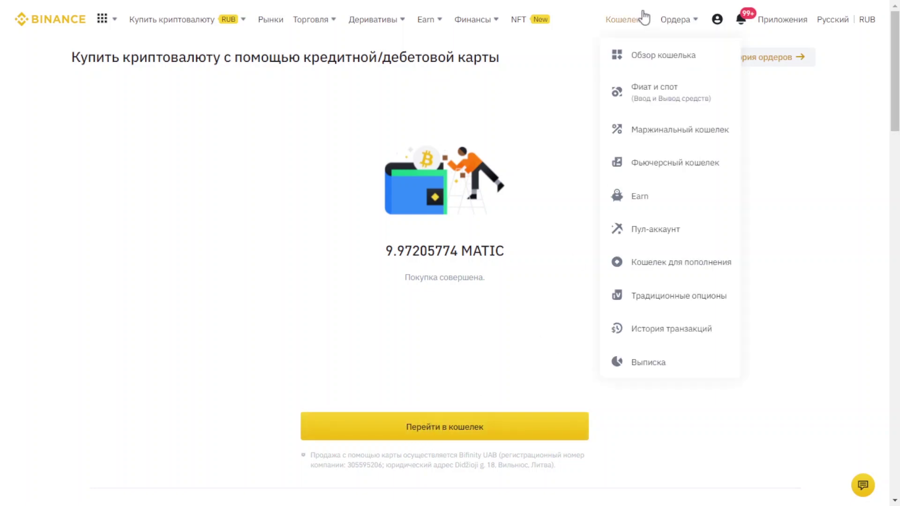
Step: Open the Fiat and Spot wallet, search 'matic', and start a MATIC withdrawal
mouse_move(675, 19)
mouse_move(634, 24)
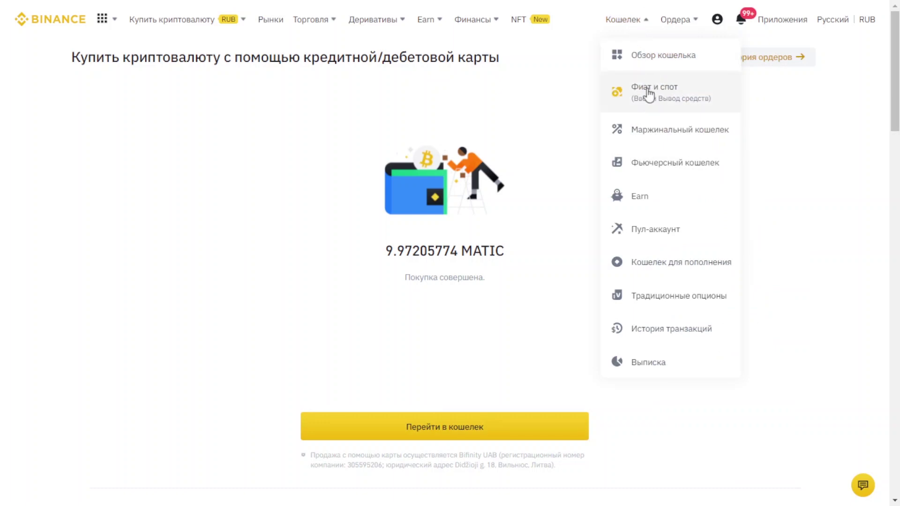
left_click(649, 93)
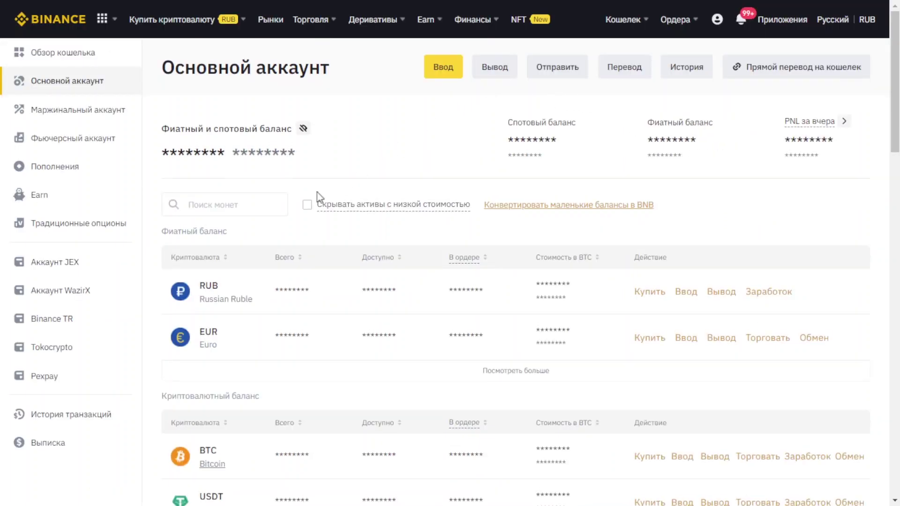
left_click(235, 202)
type("ma")
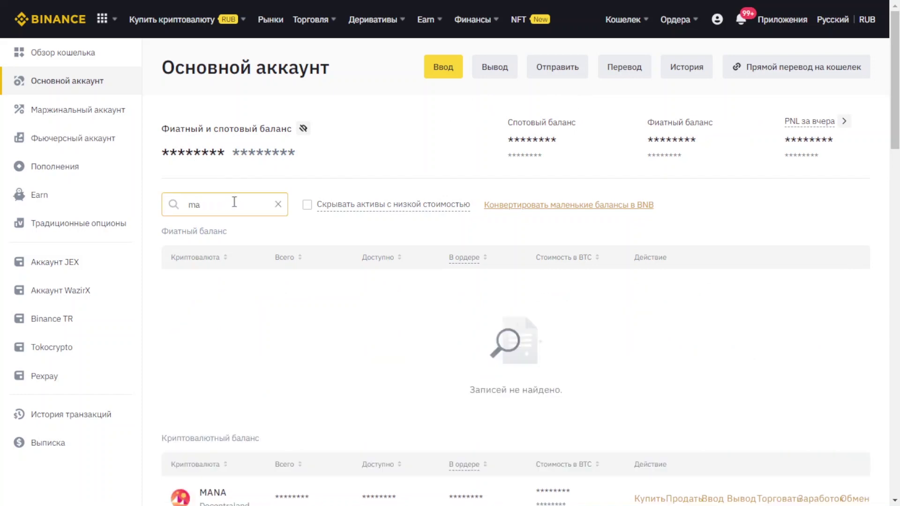
type("tic")
scroll(241, 287, "down", 3)
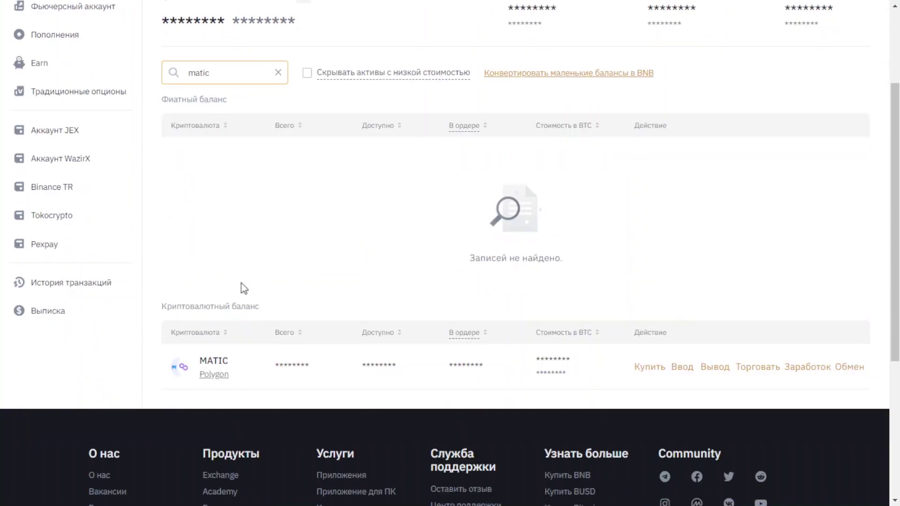
left_click(721, 368)
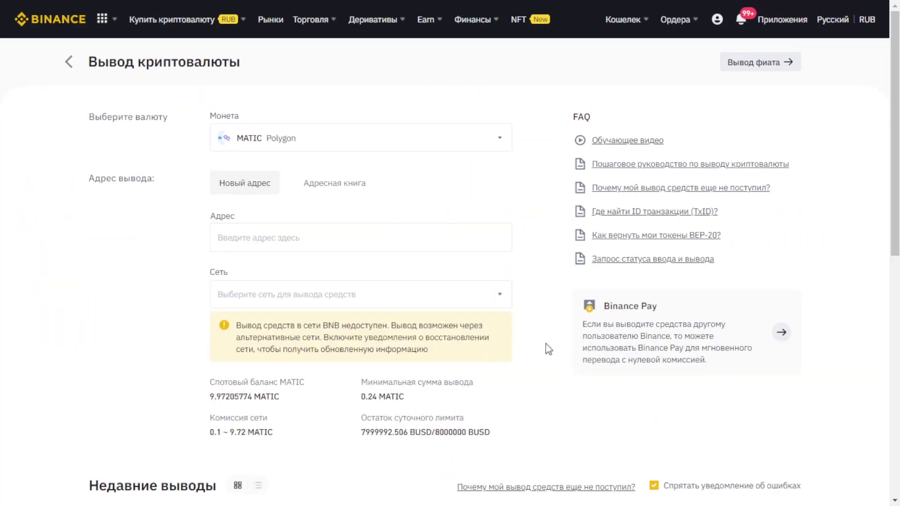
Step: Withdraw the full 9.97205774 MATIC over MATIC Polygon to the pasted wallet address
left_click(414, 300)
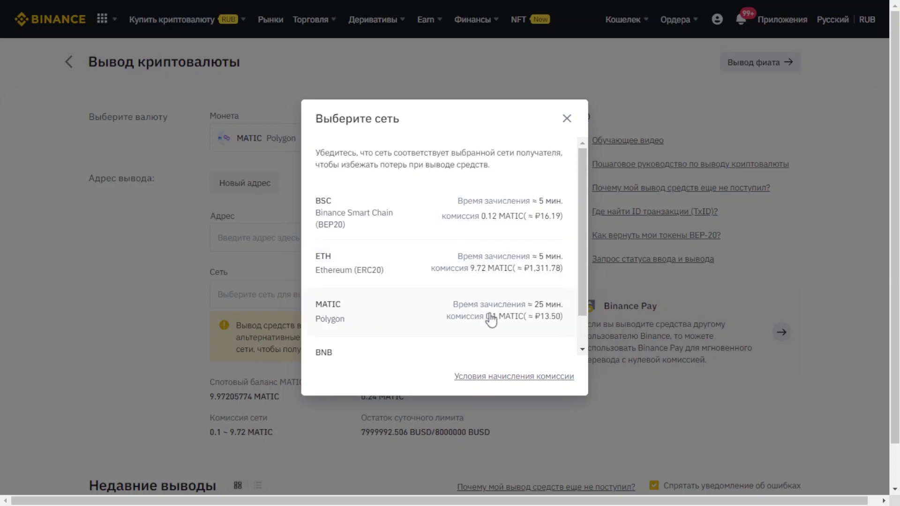
left_click(392, 324)
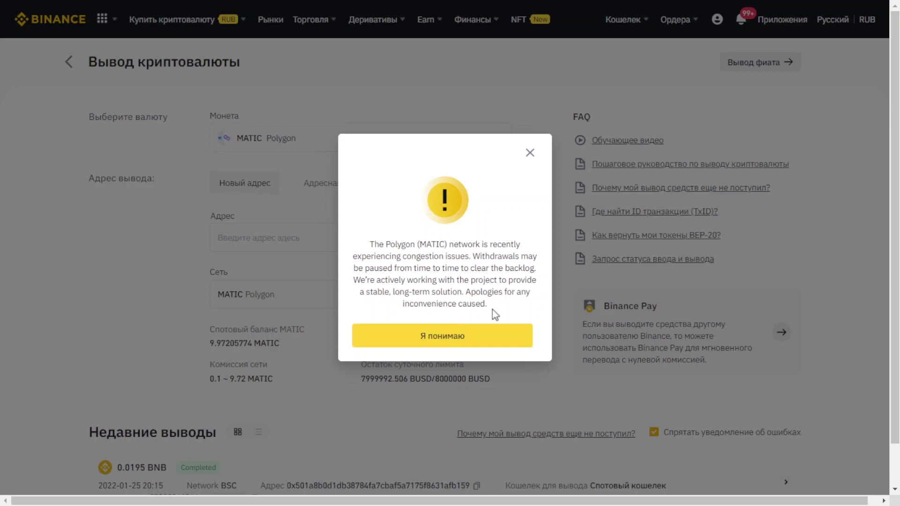
left_click(487, 334)
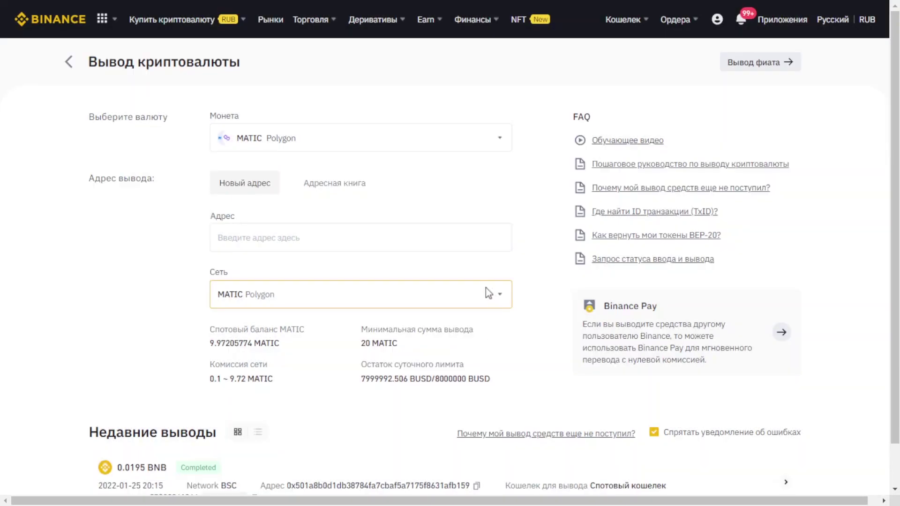
left_click(444, 235)
type("0x8017A1024d111E665A65fBaAe033175b471ad675")
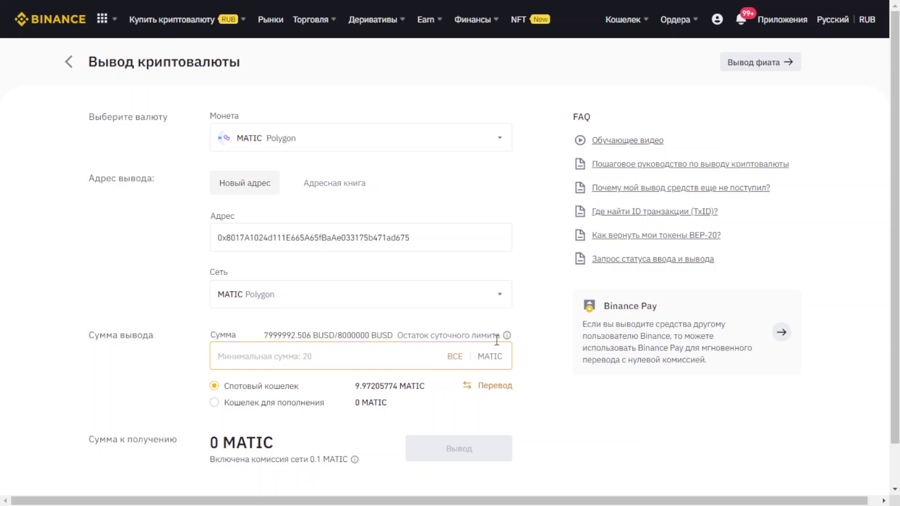
left_click(454, 359)
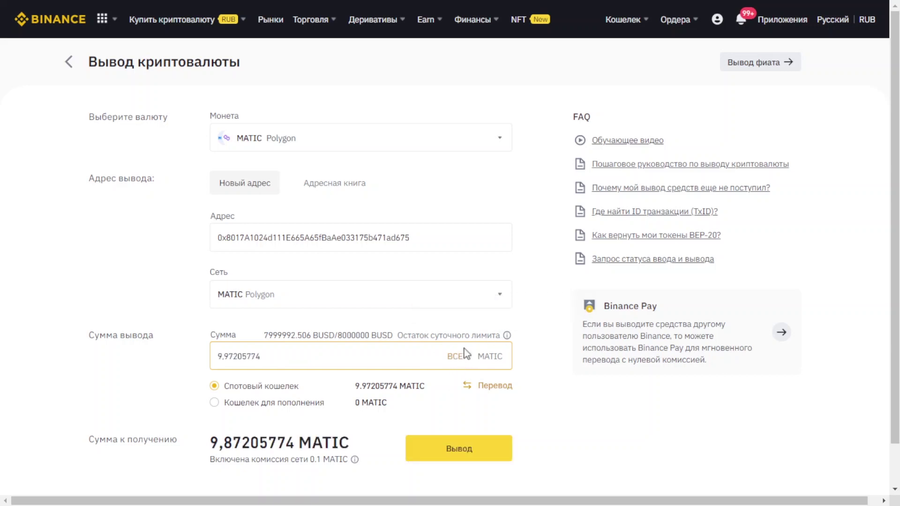
scroll(466, 320, "down", 1)
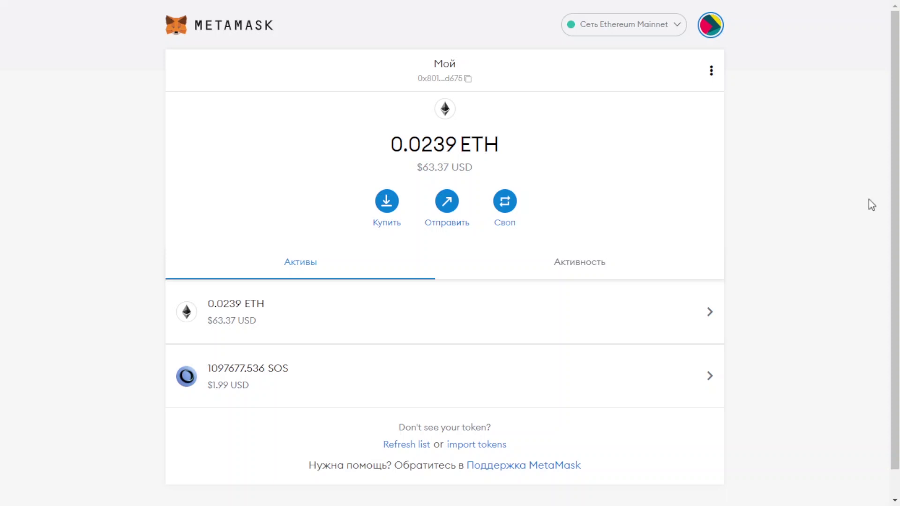
Step: Choose Добавить сеть from MetaMask's Ethereum Mainnet network dropdown
left_click(660, 29)
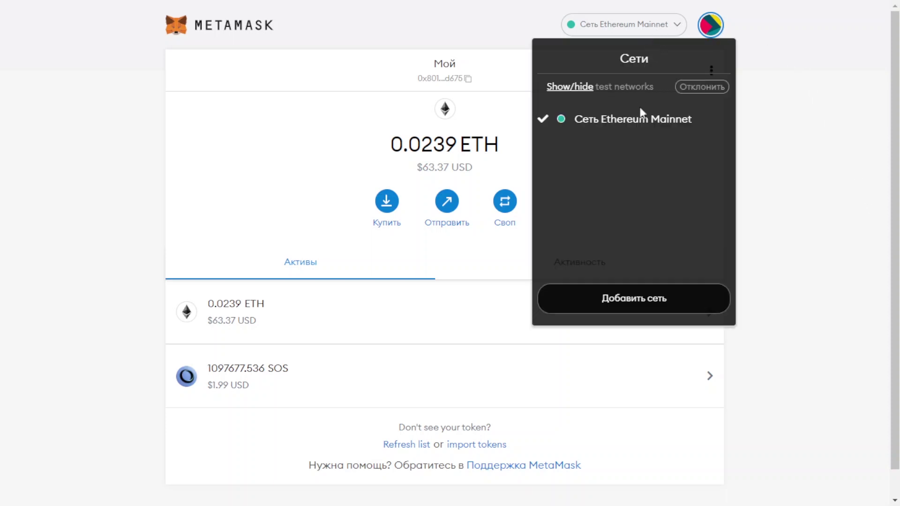
left_click(656, 302)
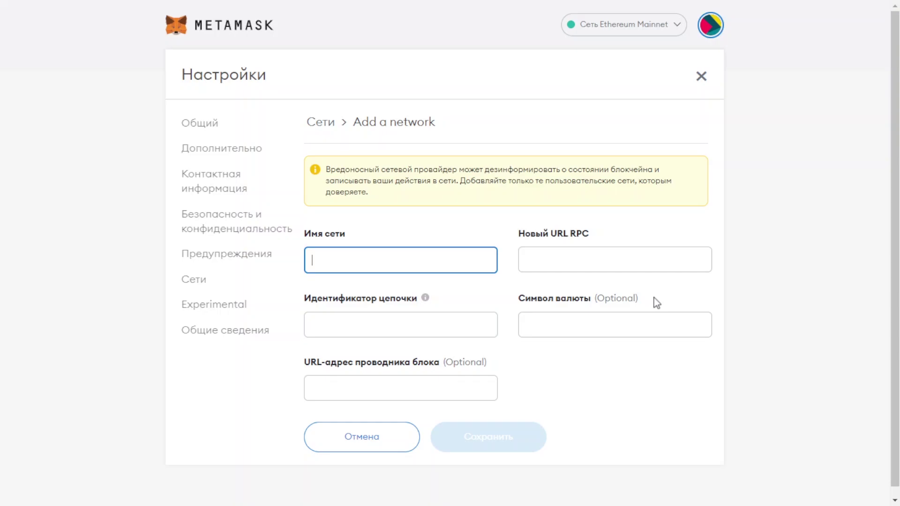
key("ctrl+Tab")
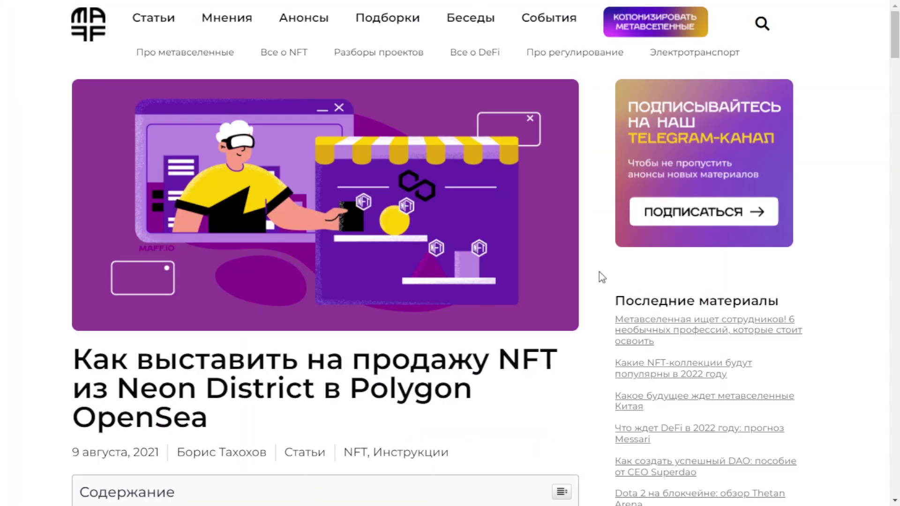
scroll(599, 274, "down", 7)
scroll(601, 277, "down", 5)
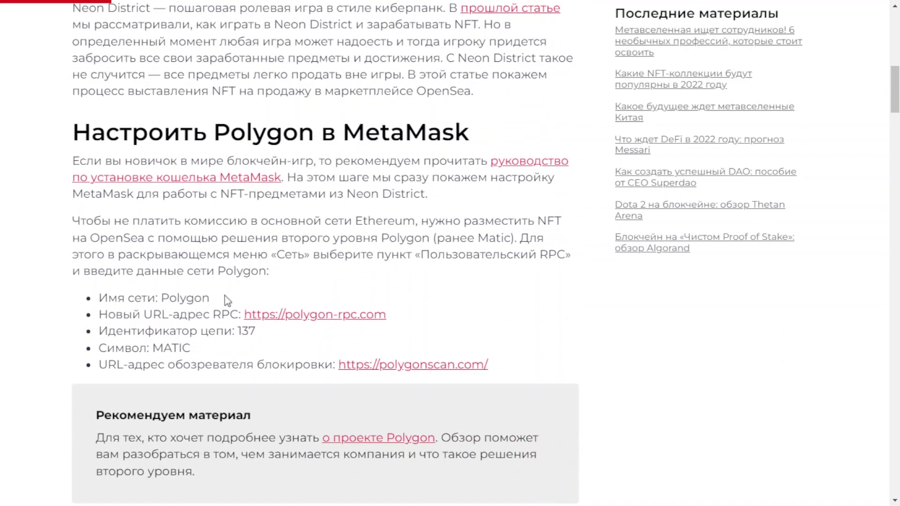
left_click_drag(220, 297, 160, 298)
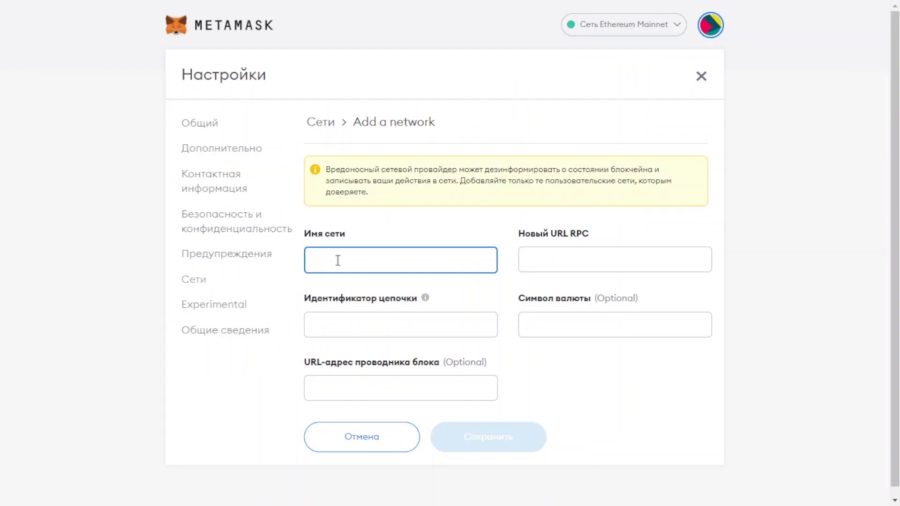
type("Polygon")
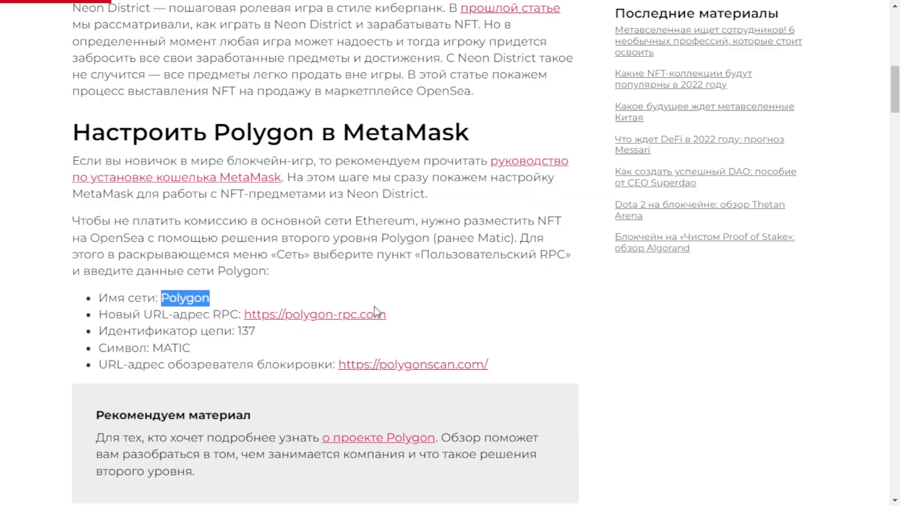
left_click_drag(386, 314, 244, 314)
key("ctrl+c")
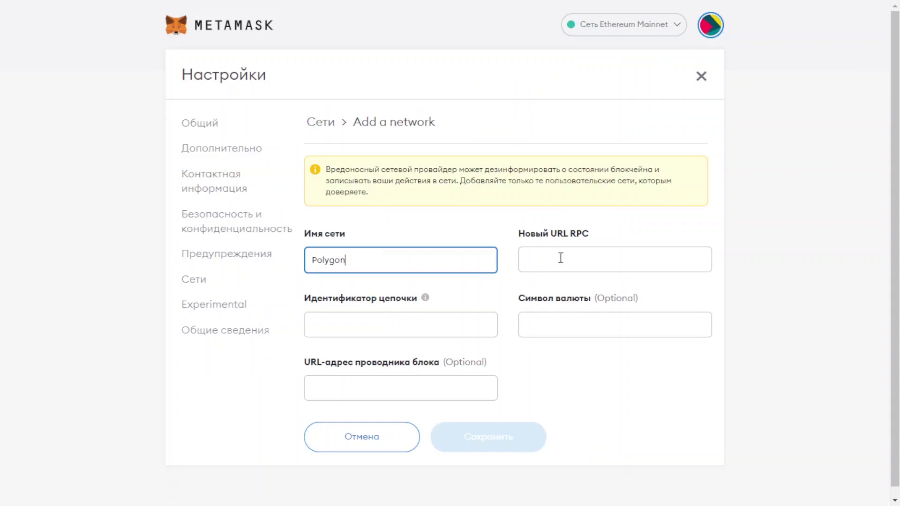
left_click(561, 257)
key("ctrl+v")
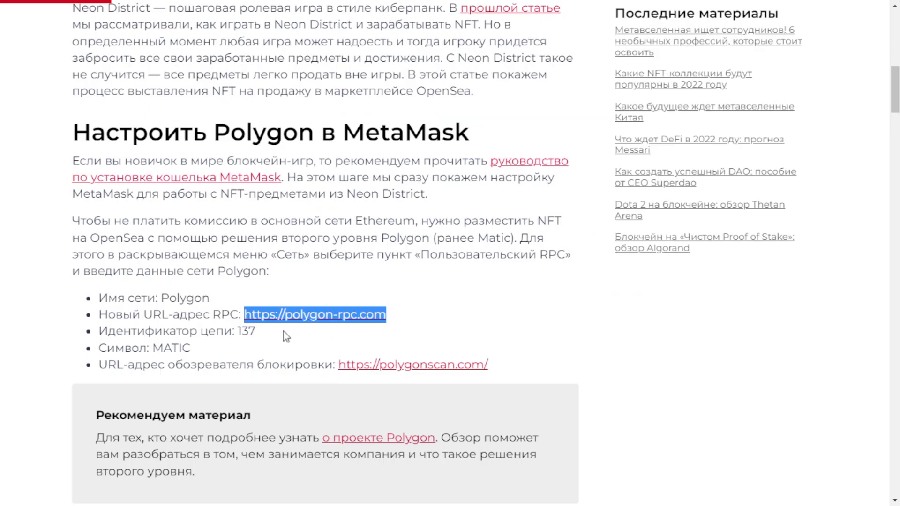
left_click_drag(277, 331, 236, 331)
key("ctrl+c")
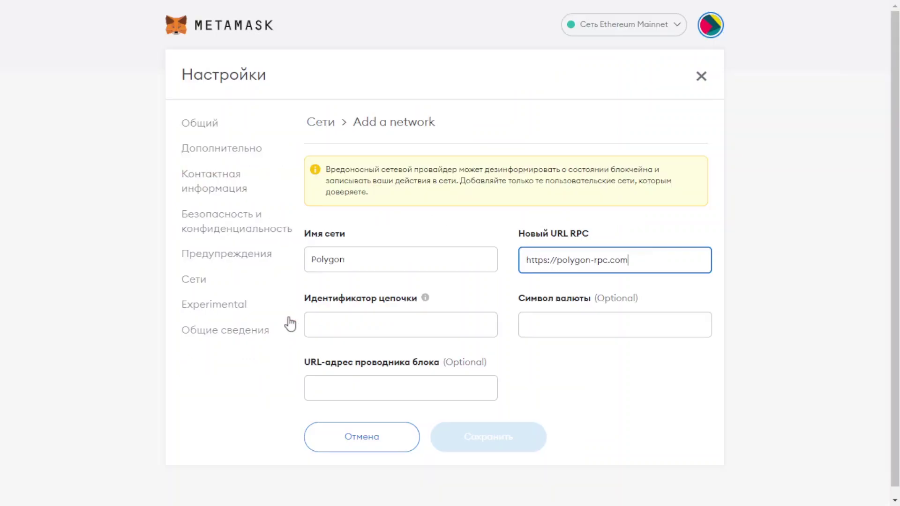
left_click(335, 323)
key("ctrl+v")
left_click(571, 322)
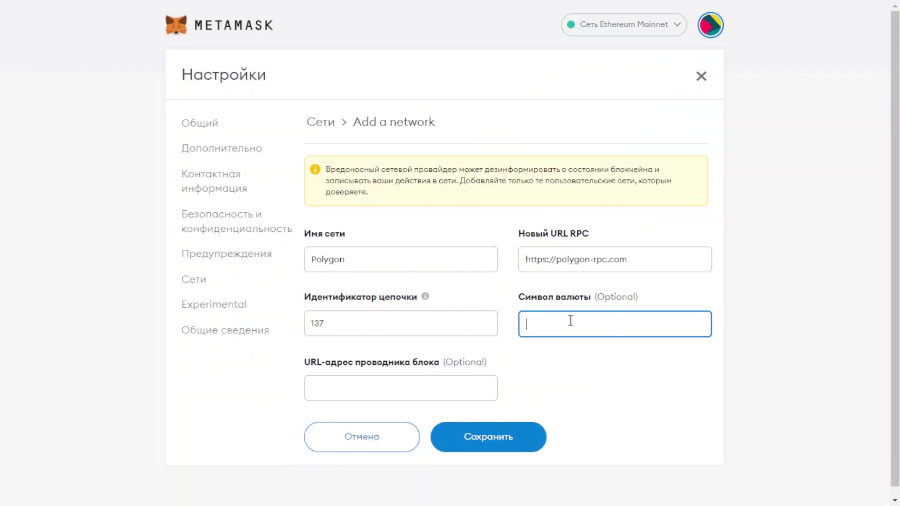
type("MATIC")
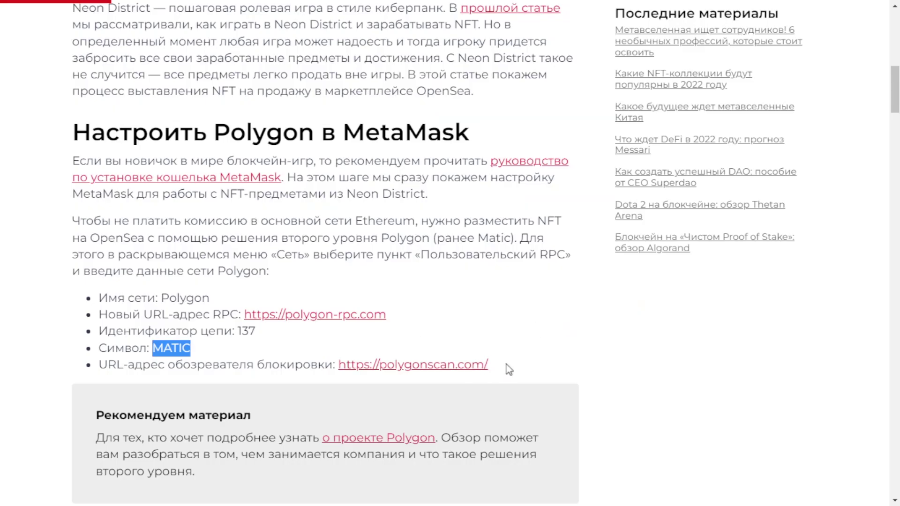
left_click_drag(505, 366, 337, 364)
key("ctrl+c")
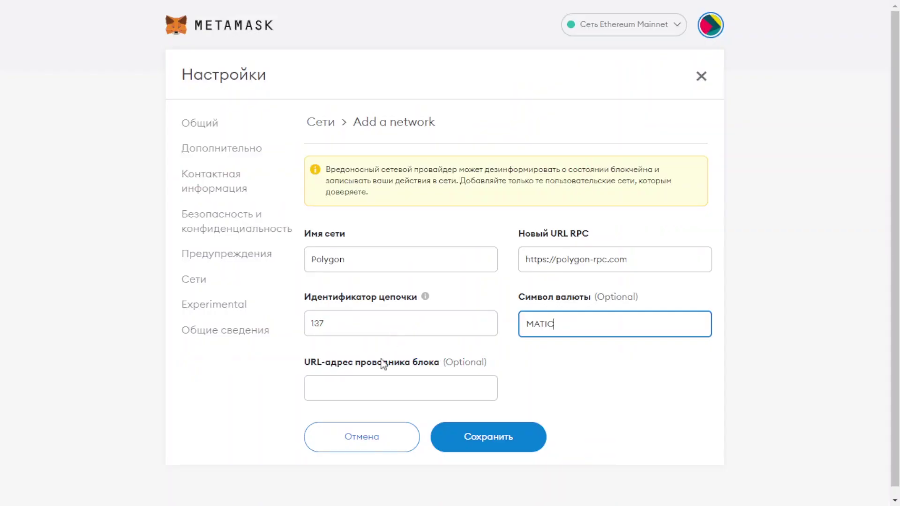
left_click(364, 387)
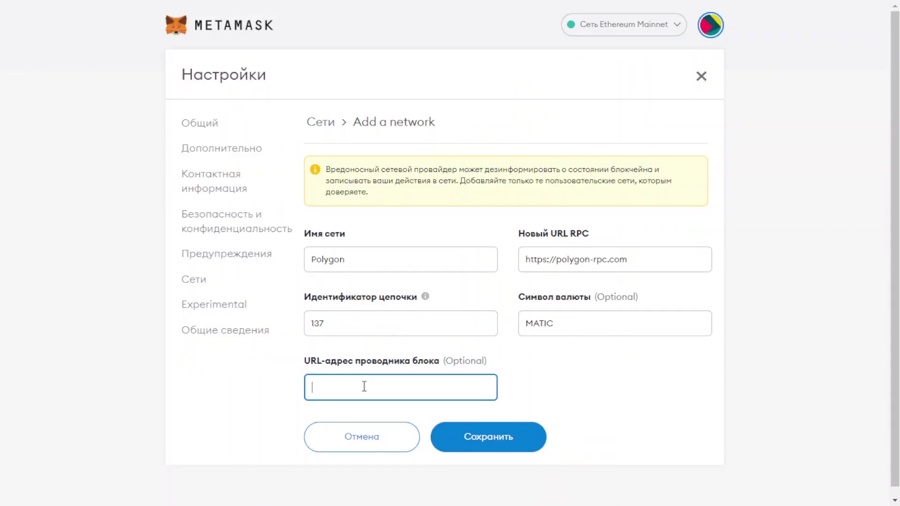
key("ctrl+v")
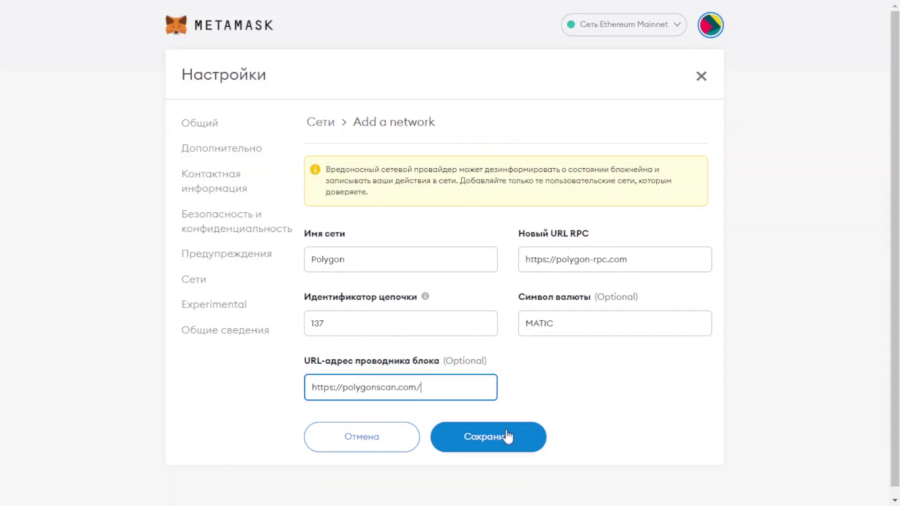
left_click(508, 436)
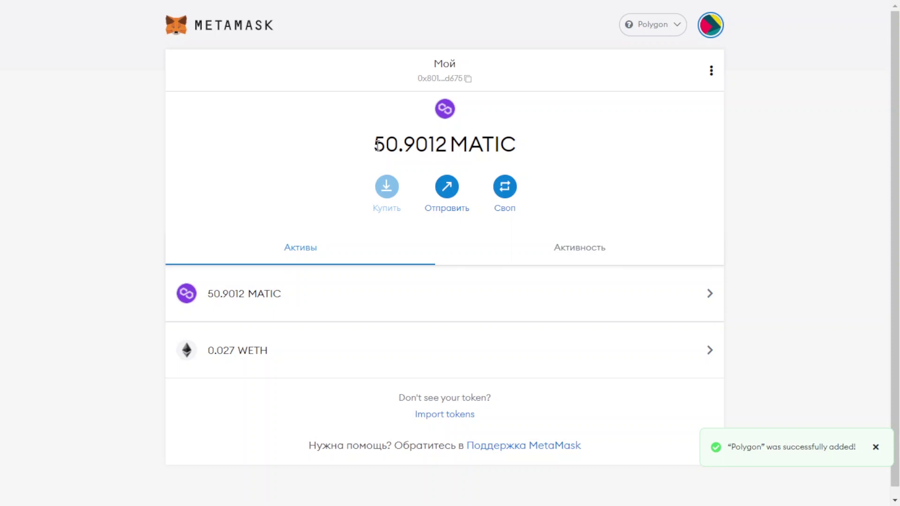
left_click_drag(376, 145, 541, 155)
left_click(540, 156)
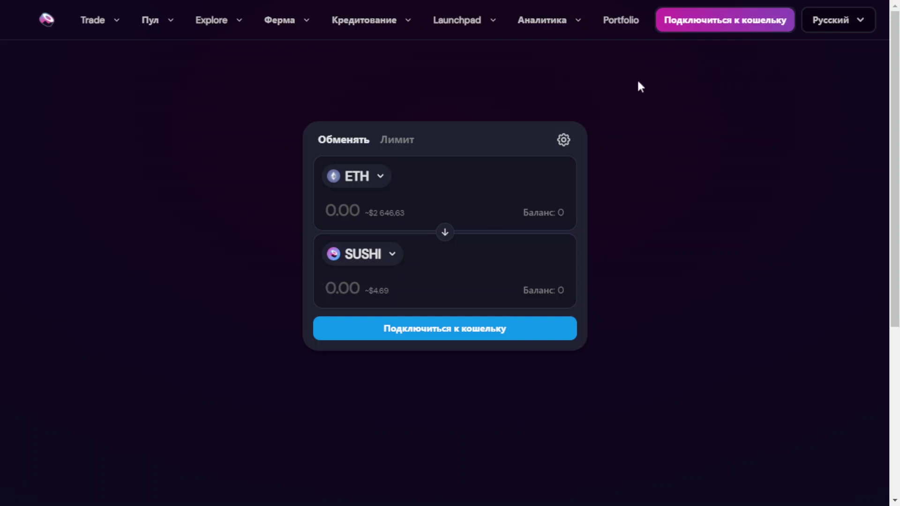
Step: Connect the MetaMask wallet to SushiSwap and check it is on Polygon
left_click(703, 34)
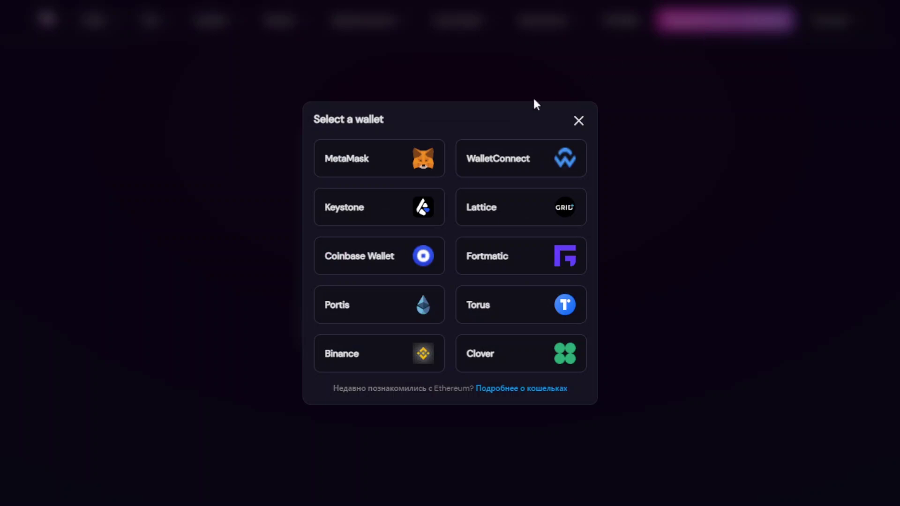
left_click(406, 163)
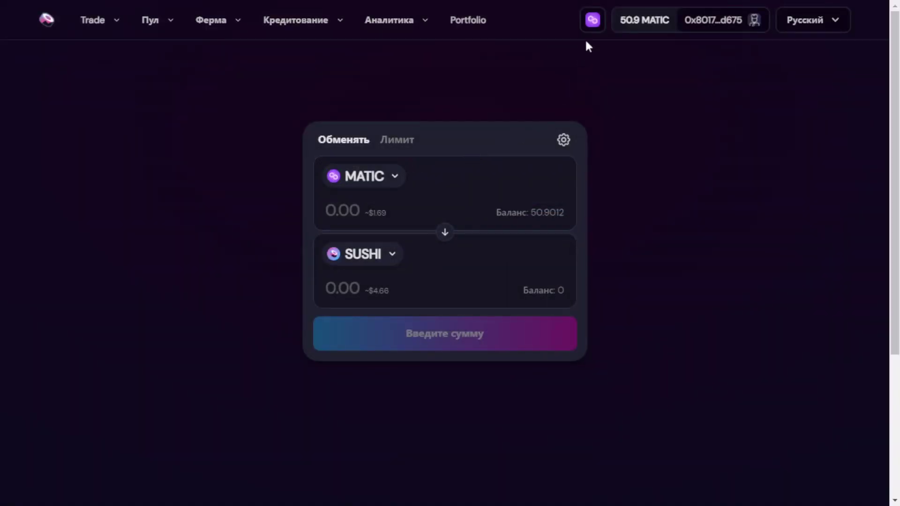
left_click(591, 29)
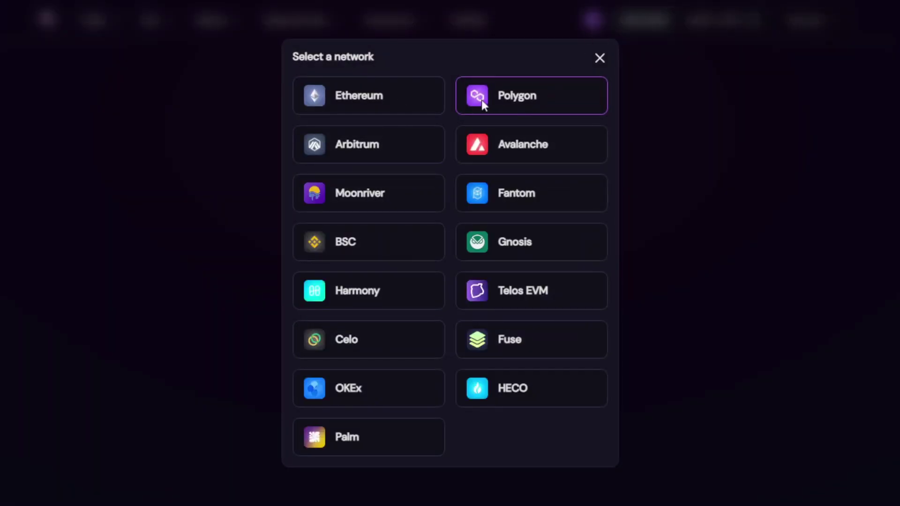
left_click(599, 58)
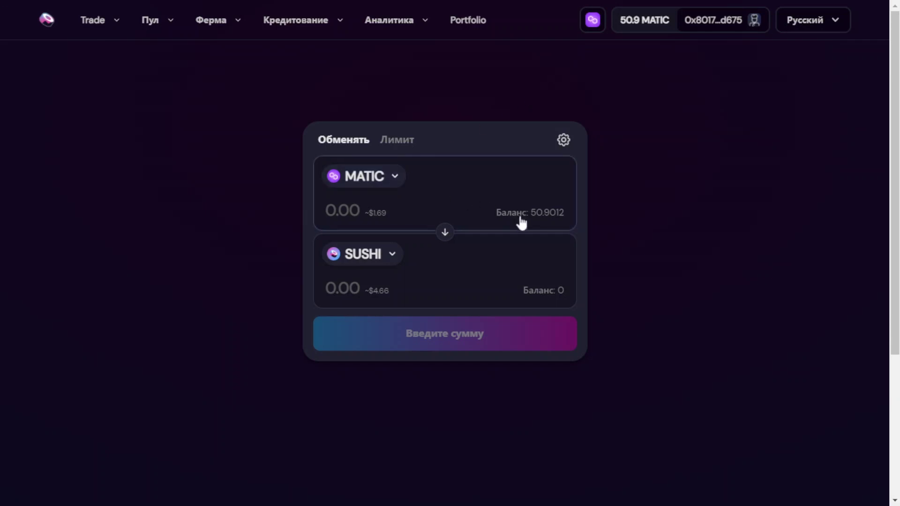
Step: Enter 10 MATIC to swap and select WETH as the token to receive
left_click(342, 210)
type("10")
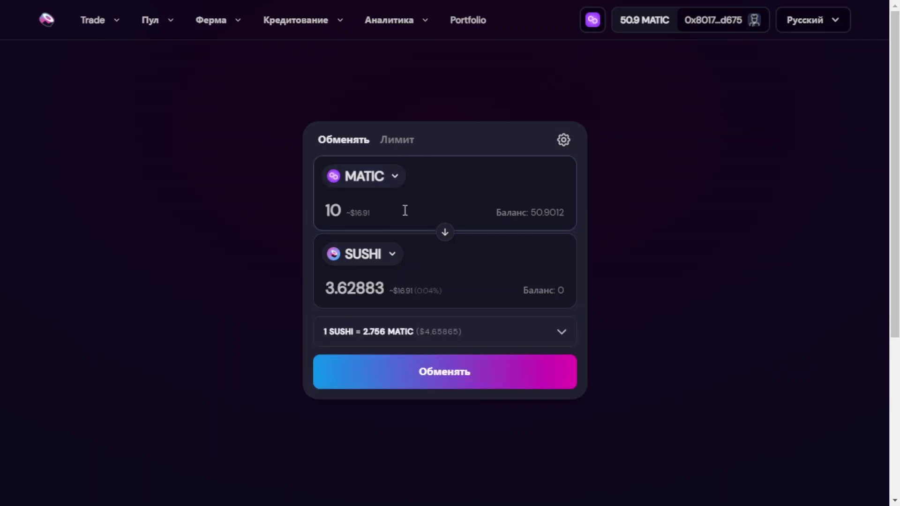
left_click(388, 256)
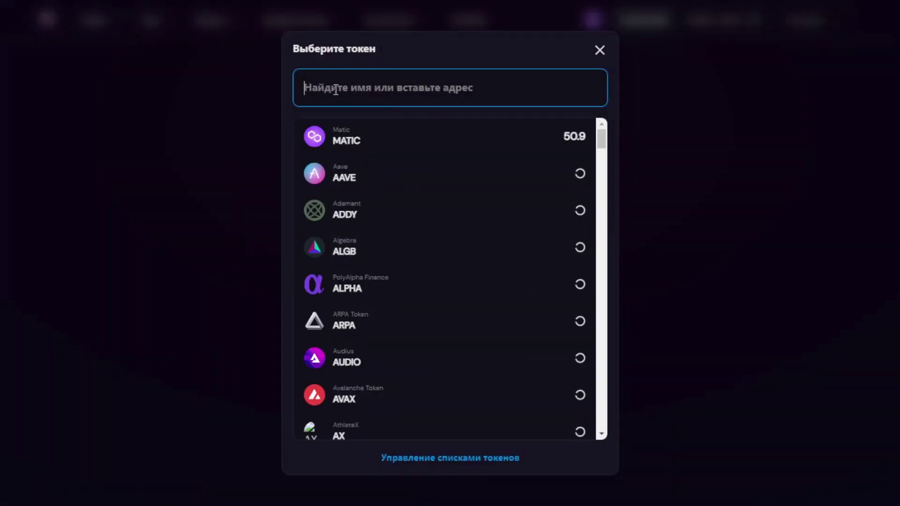
type("eth")
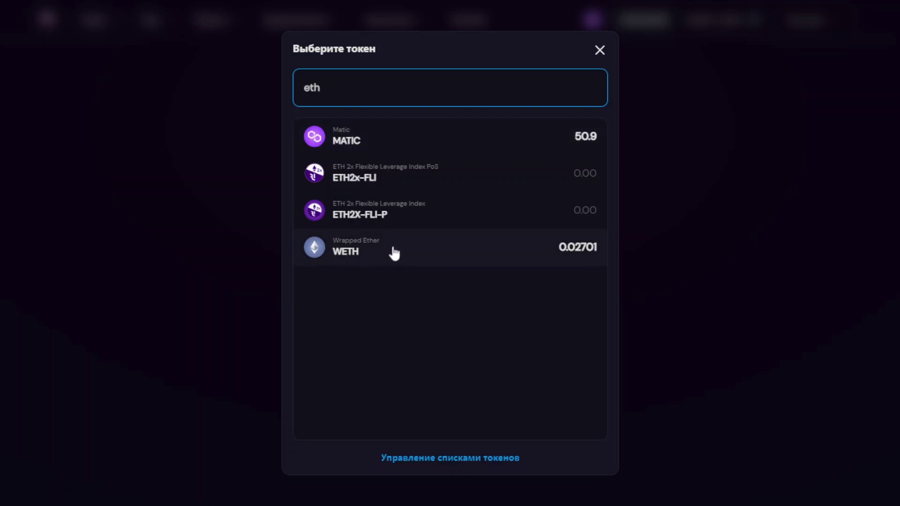
left_click(407, 253)
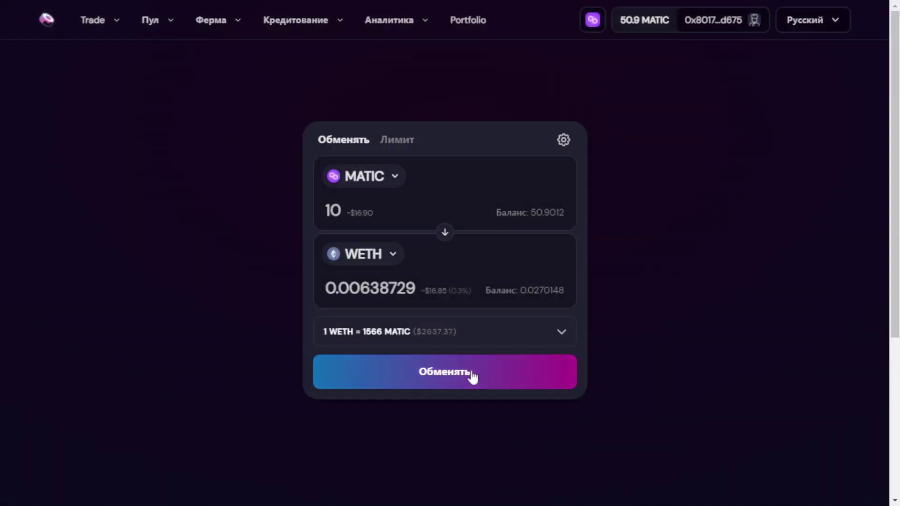
Step: Review and confirm the swap of 10 MATIC for about 0.00638729 WETH
left_click(471, 375)
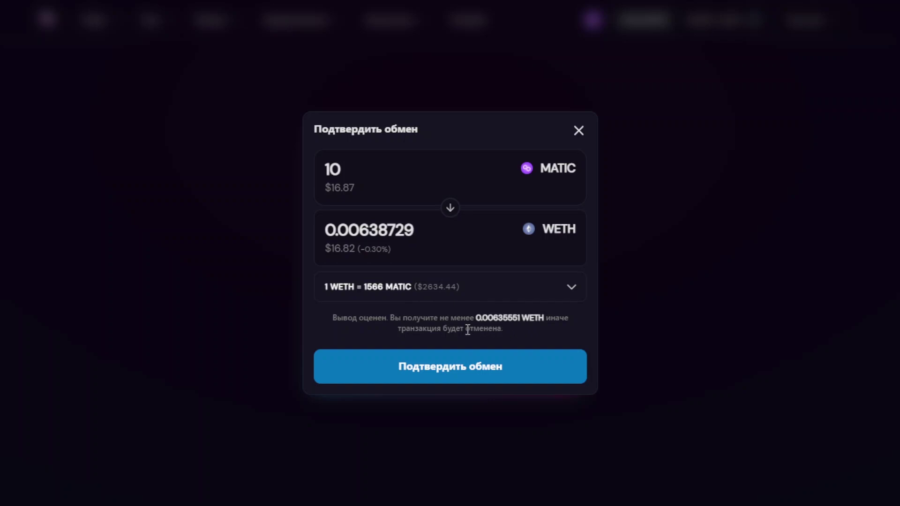
left_click(477, 378)
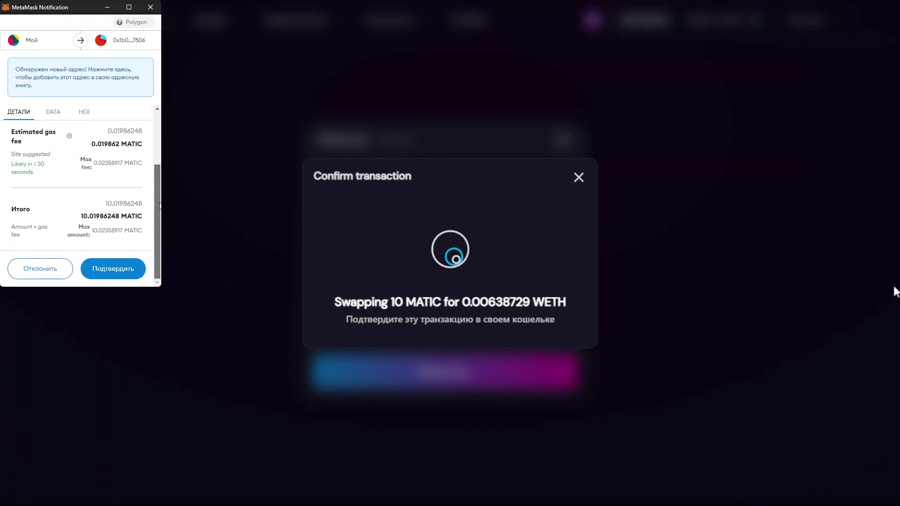
left_click_drag(158, 193, 157, 177)
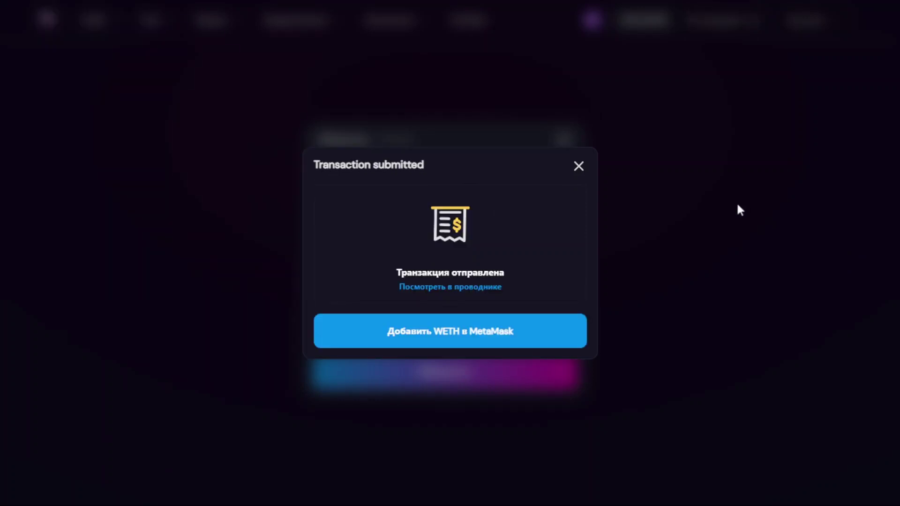
Step: Add the WETH token to MetaMask and approve it in the popup
left_click(449, 335)
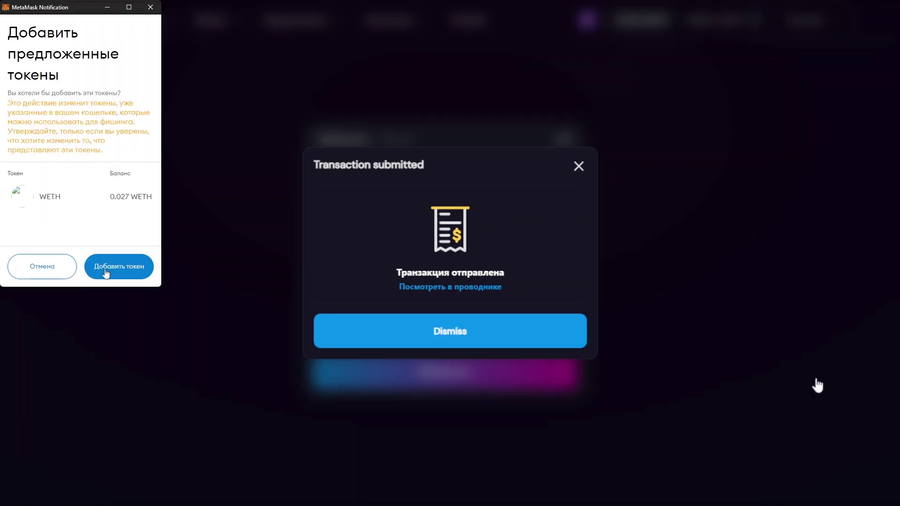
left_click(106, 274)
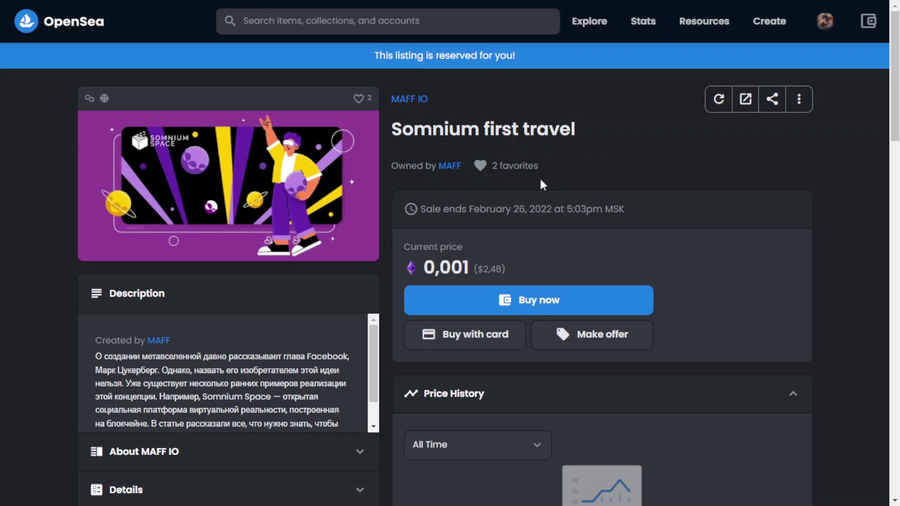
Step: Buy Somnium first travel, confirm the 0,001 WETH checkout, and sign the purchase in MetaMask
left_click(454, 290)
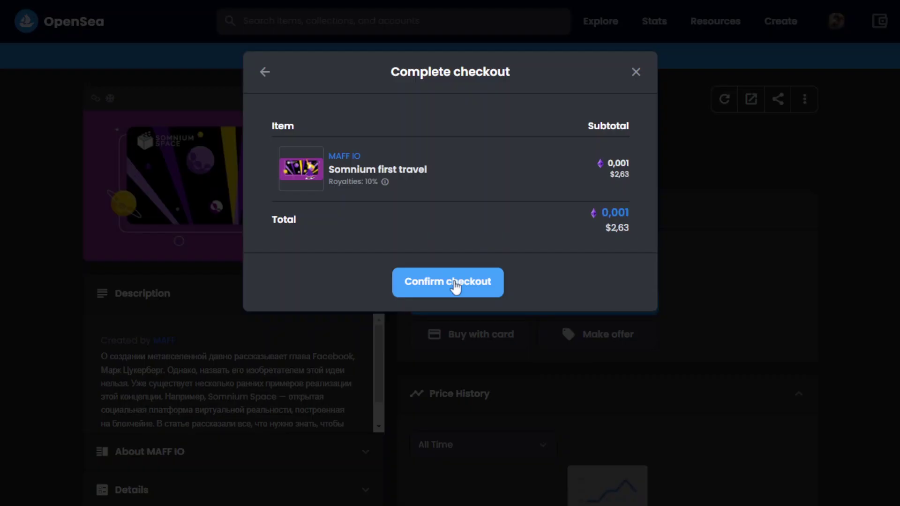
left_click(455, 287)
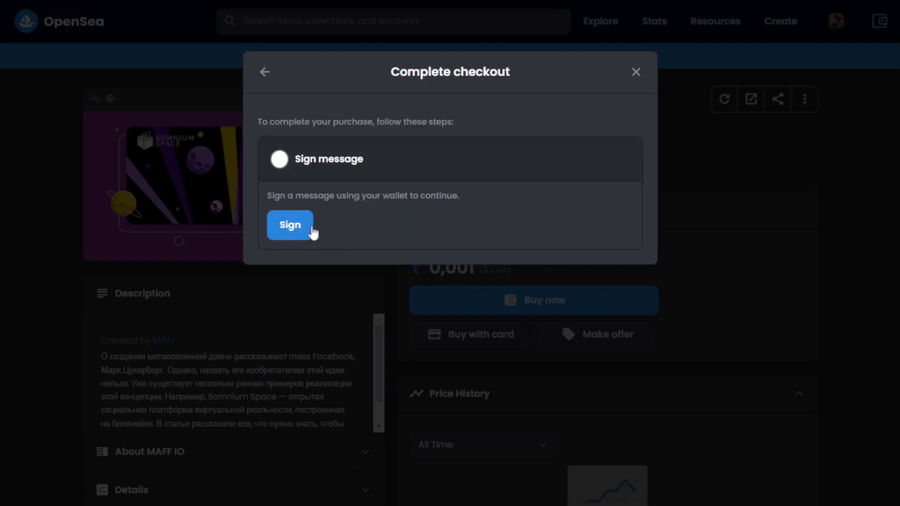
left_click(299, 226)
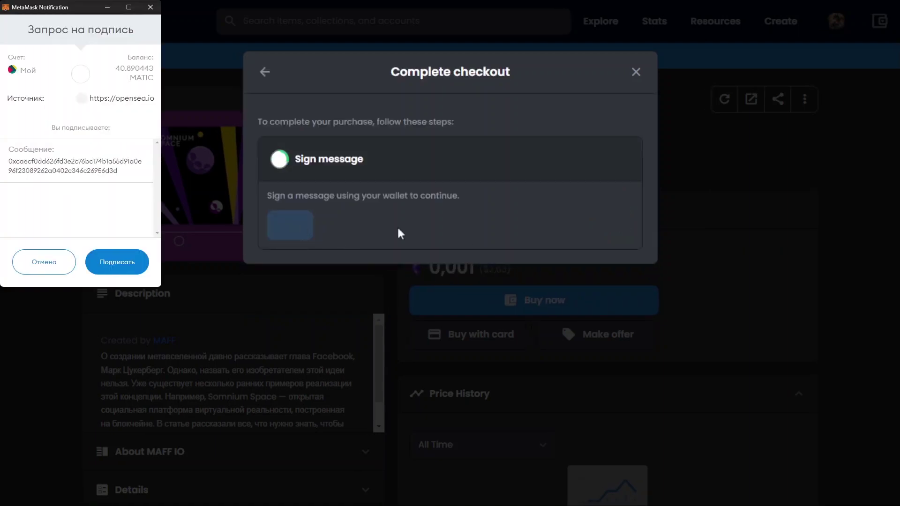